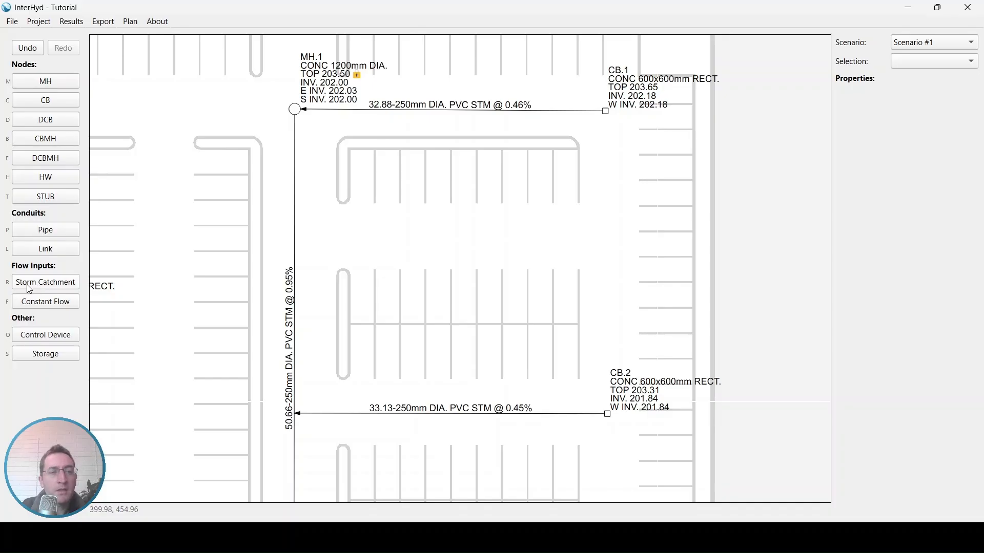
Step: Place a storm catchment in the parking area below CB.1 and link it to CB.1 as its outlet
left_click(40, 286)
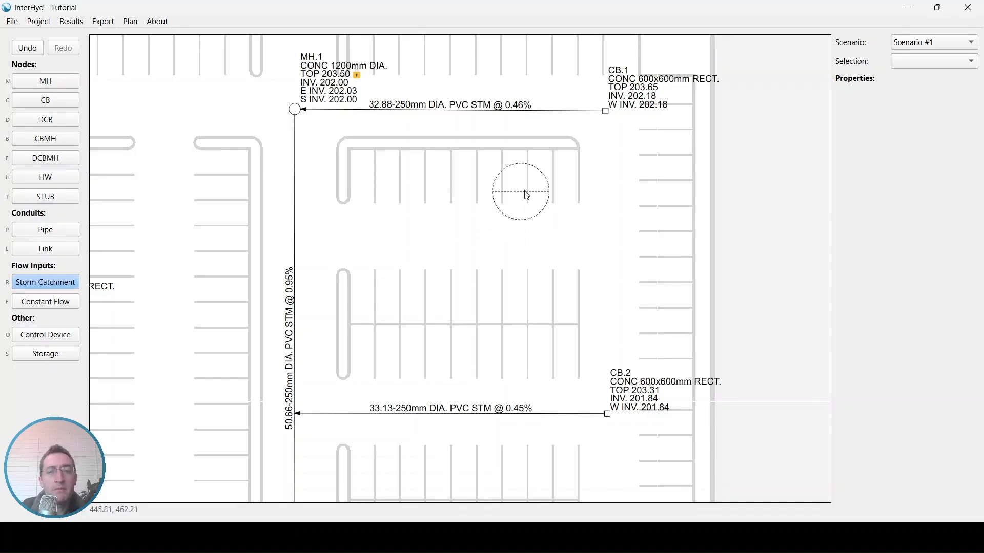
left_click(656, 180)
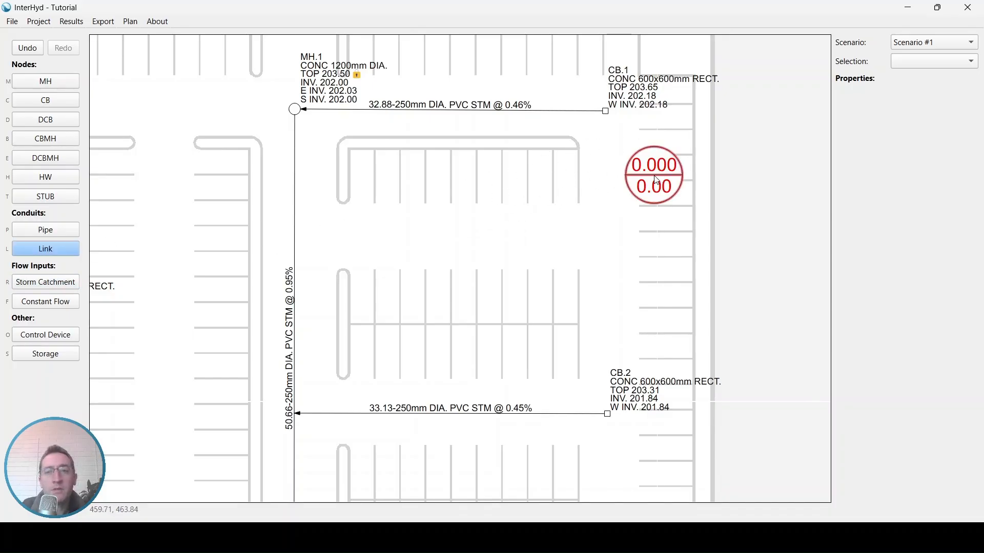
left_click_drag(597, 159, 549, 285)
scroll(549, 285, "up", 1)
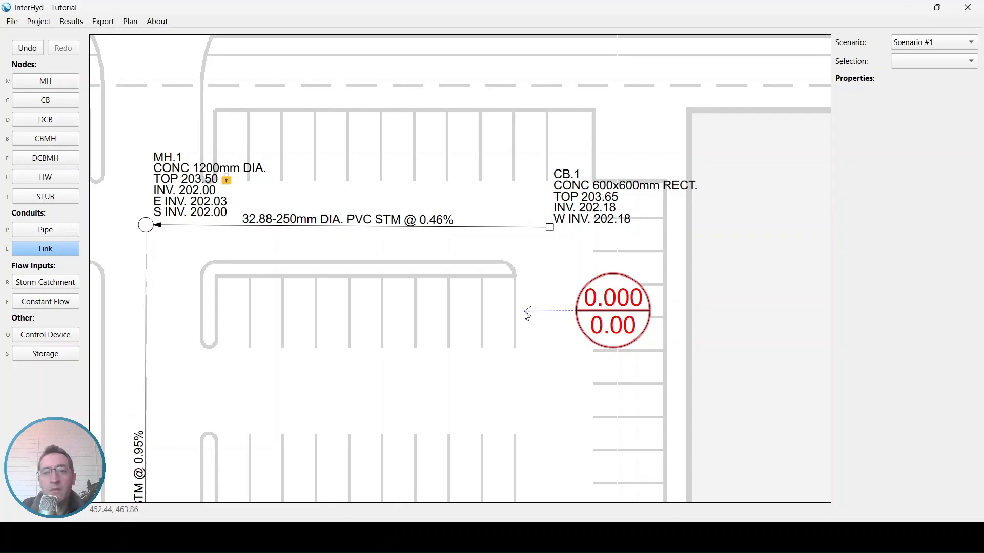
left_click(551, 232)
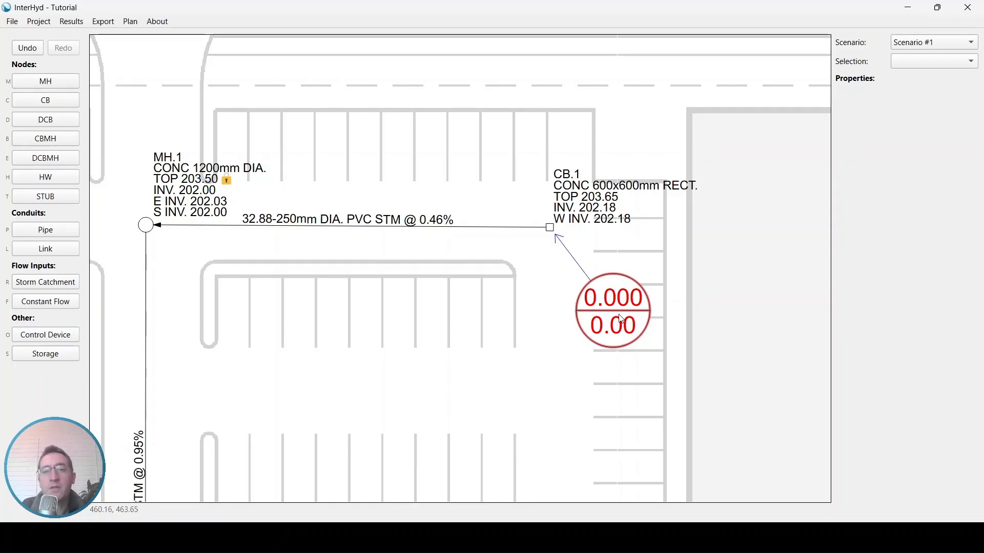
left_click(550, 228)
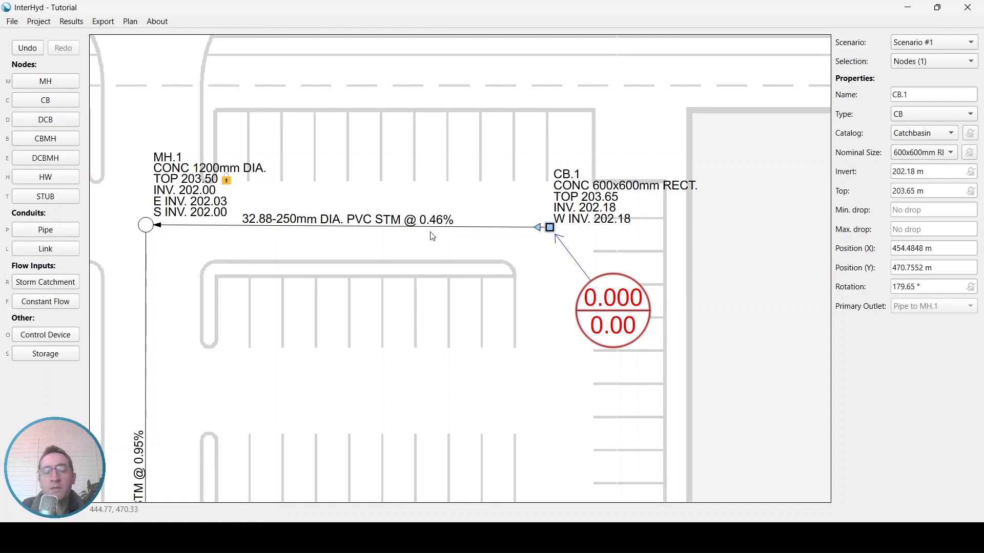
left_click(494, 307)
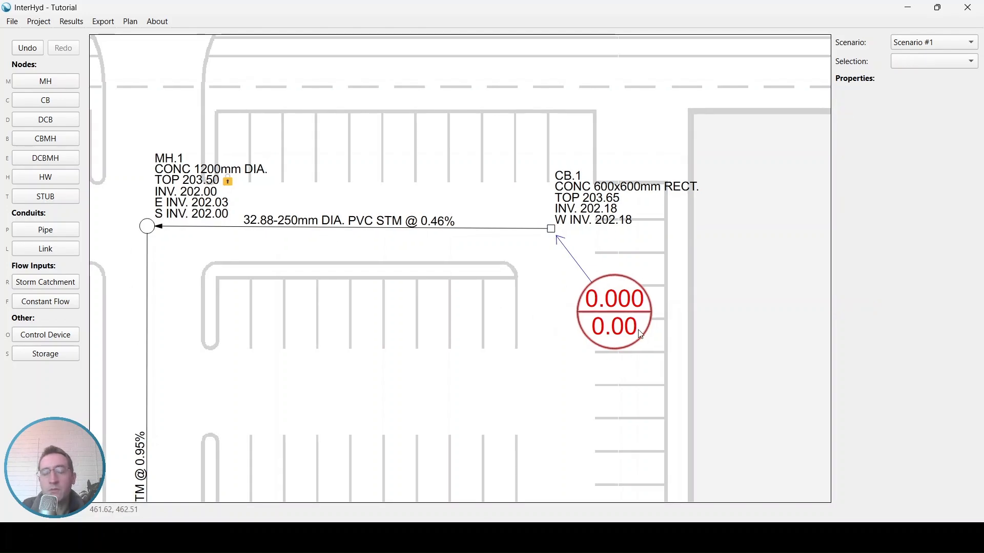
Step: Manually set the new catchment's area to 0.5 ha and its runoff coefficient to 0.9
left_click(641, 335)
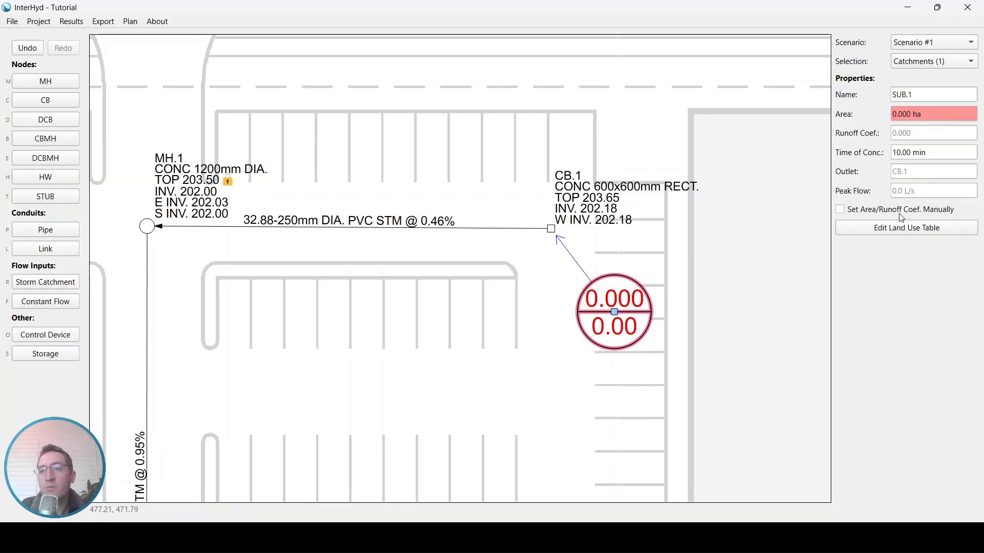
left_click(840, 211)
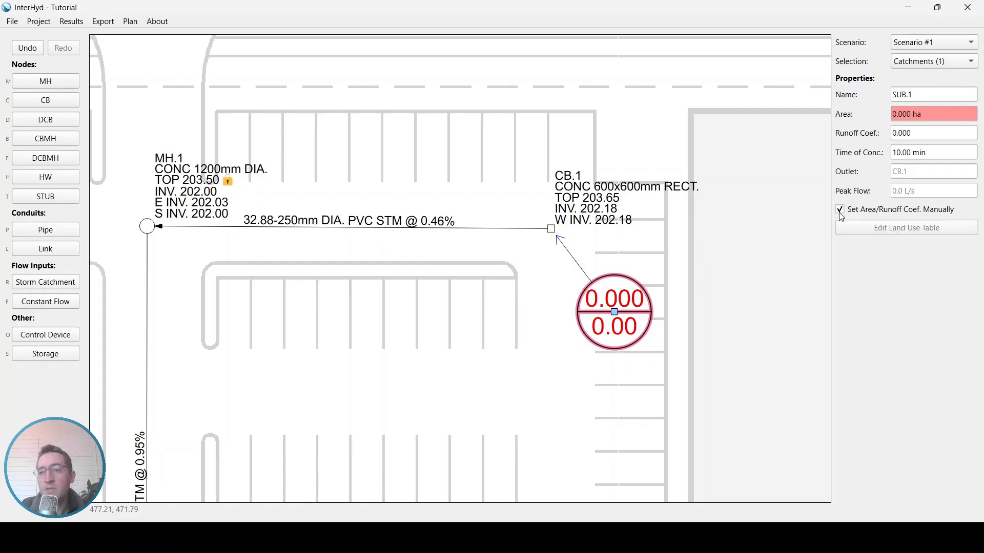
left_click(939, 112)
type(".5")
key("Return")
left_click_drag(918, 136, 901, 134)
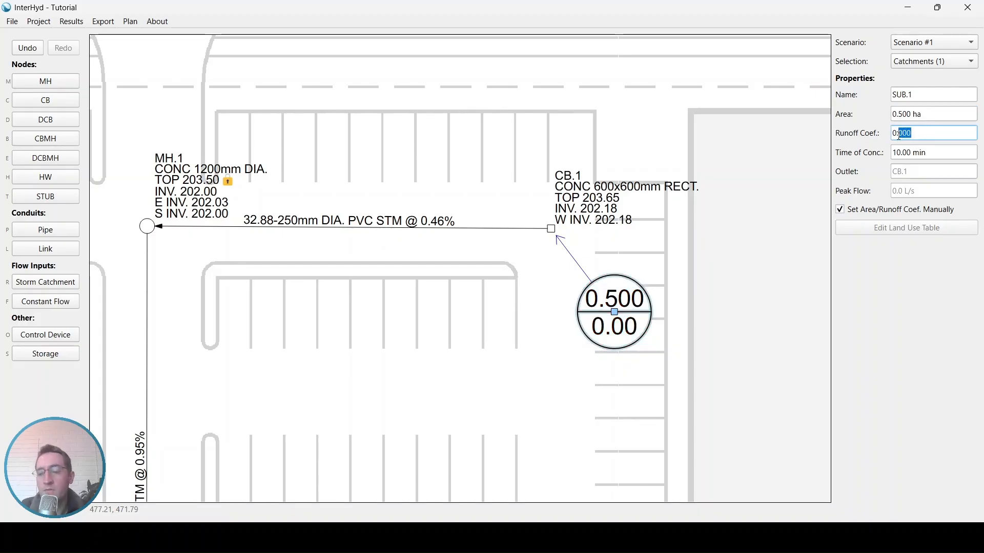
type("9")
left_click(941, 153)
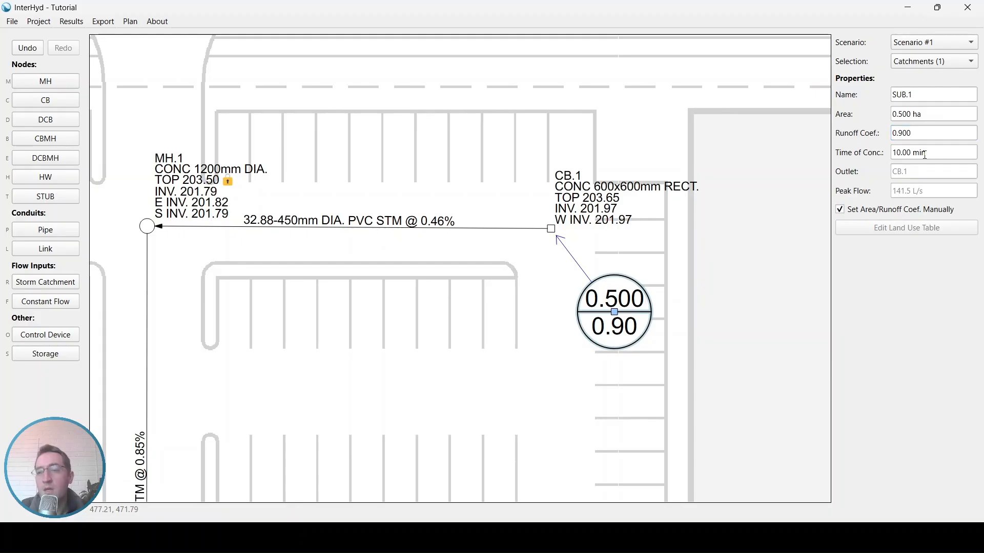
Step: Turn off the manual area and runoff coefficient override for the catchment
left_click(930, 154)
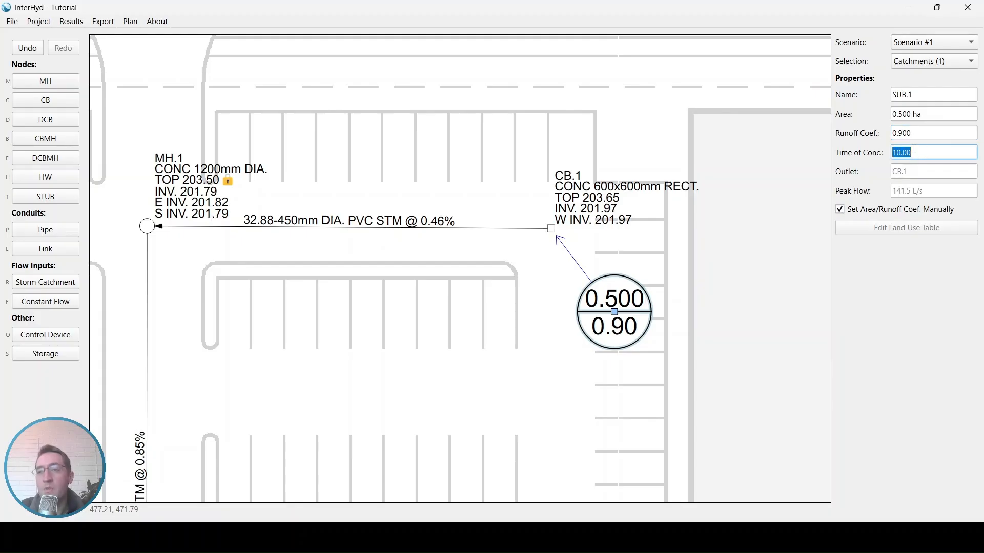
left_click(931, 134)
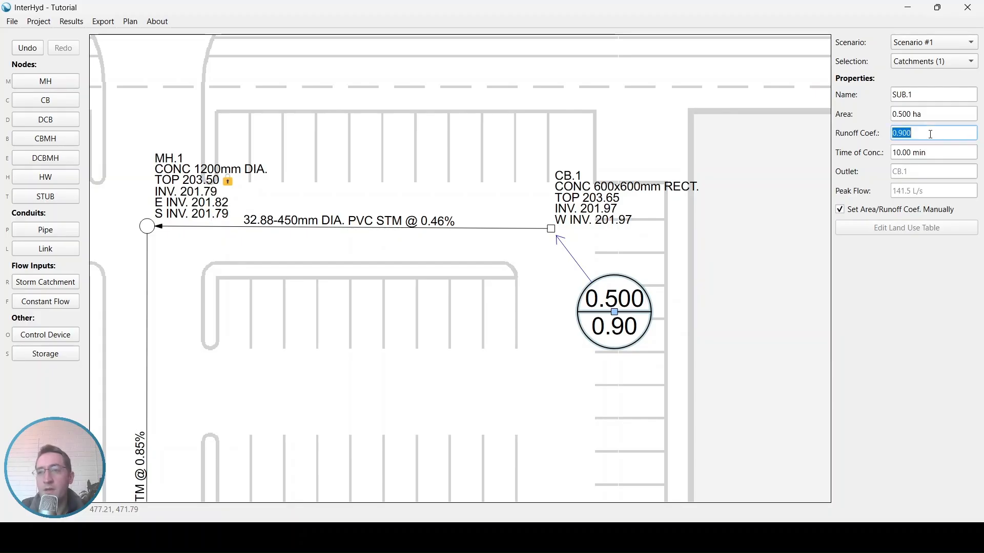
left_click(840, 210)
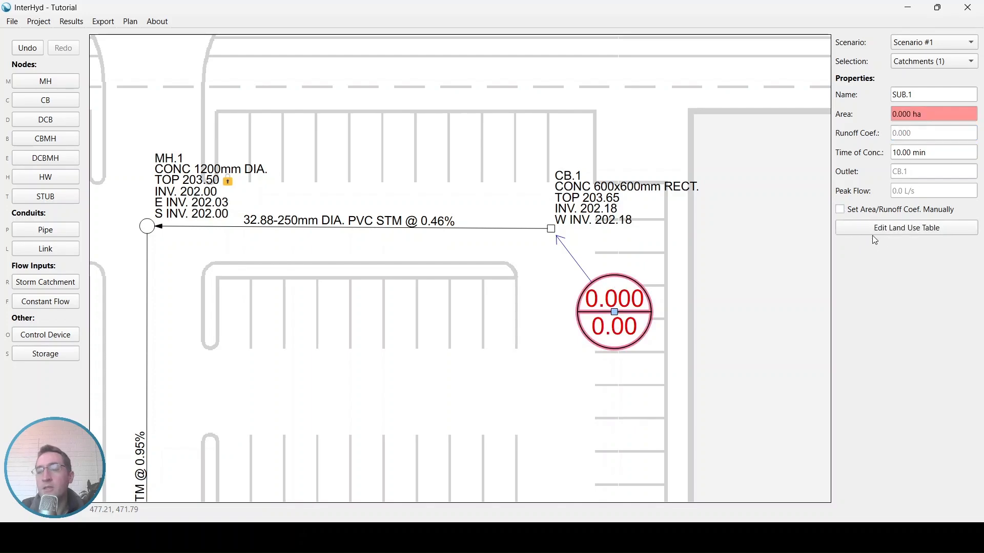
Step: From the catchment's land use table, add a Gravel land use with a runoff coefficient of 0.7 to the project's land uses
left_click(917, 231)
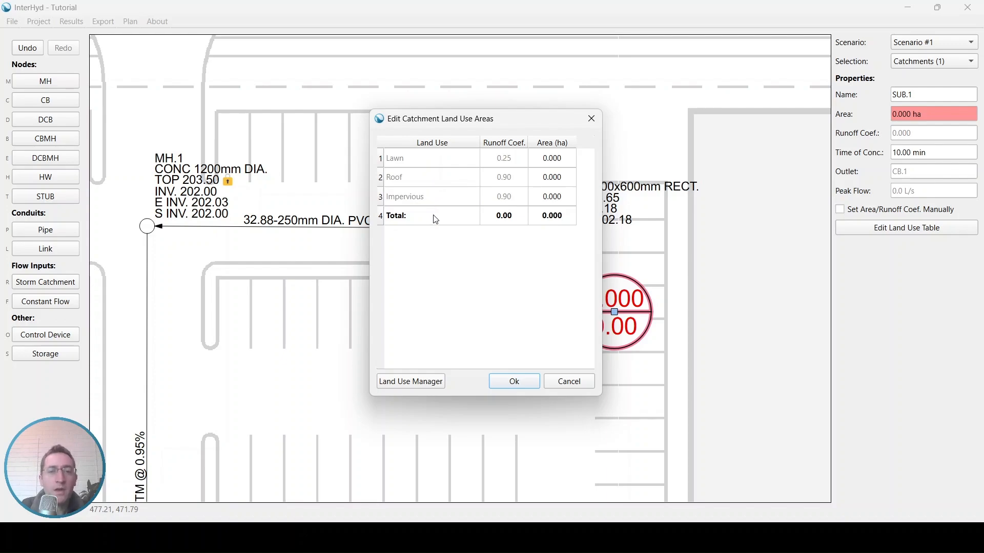
left_click(408, 388)
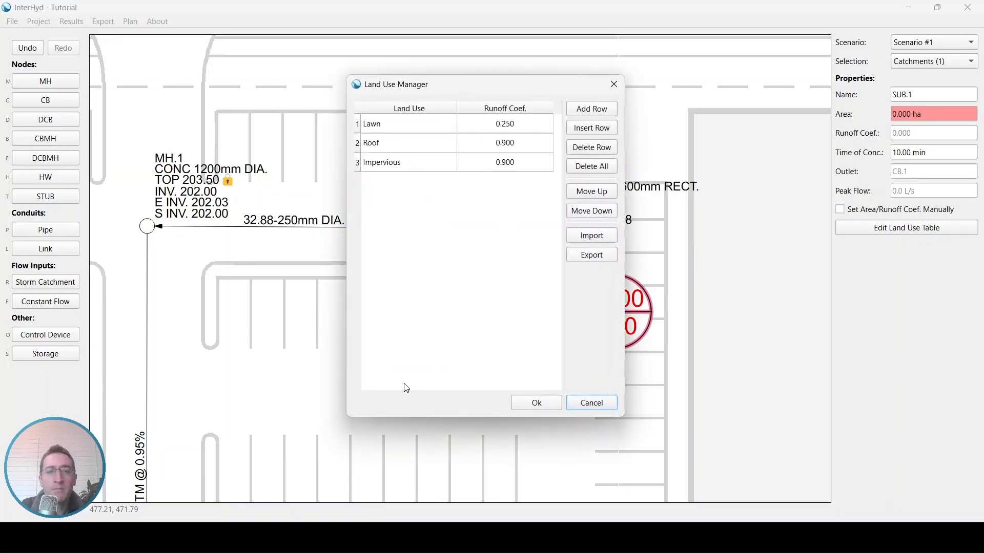
left_click(601, 114)
left_click(408, 179)
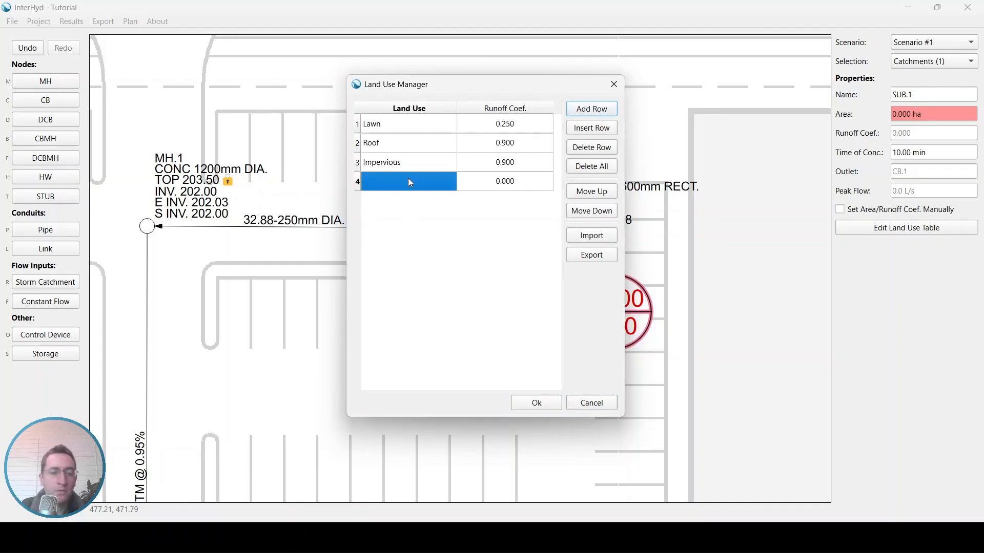
type("Gravel")
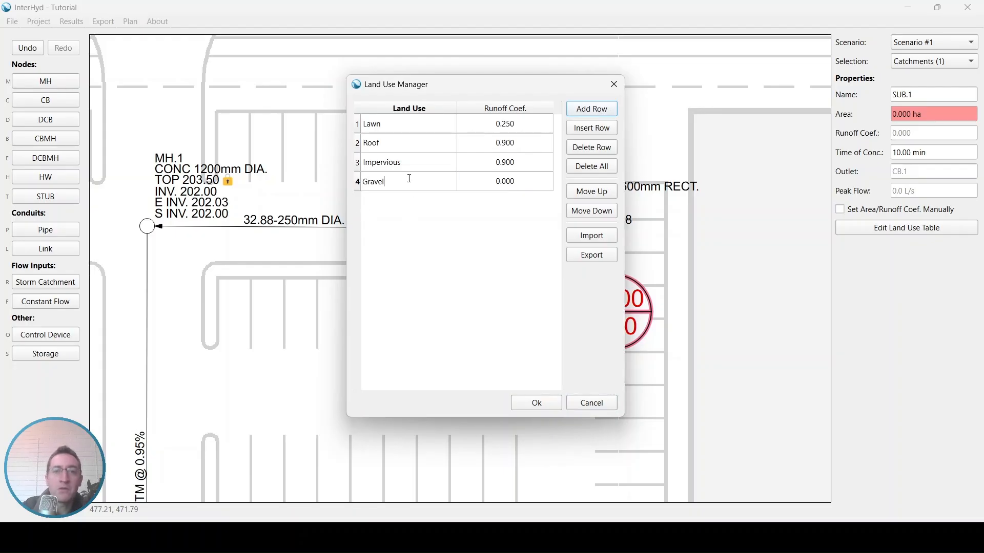
left_click(480, 183)
type("0")
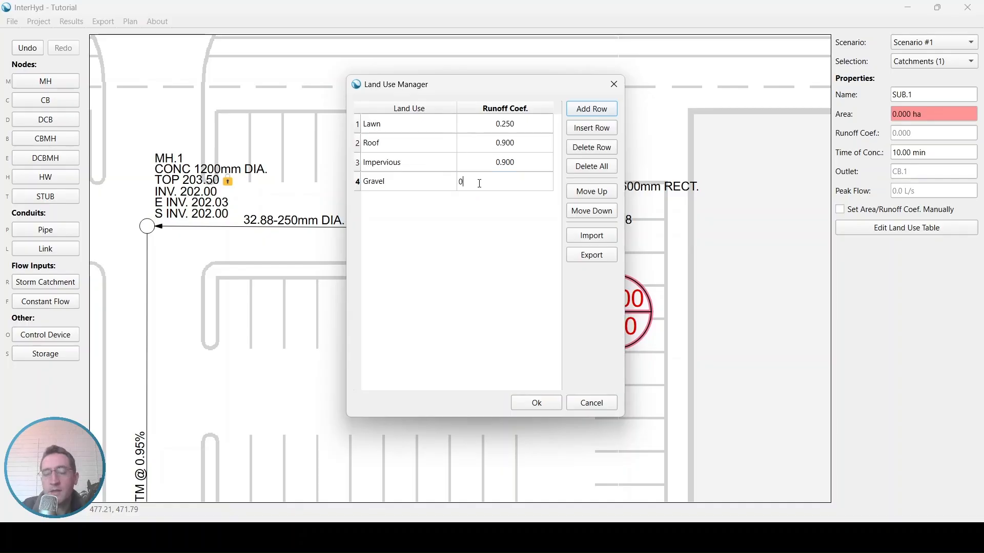
type(".")
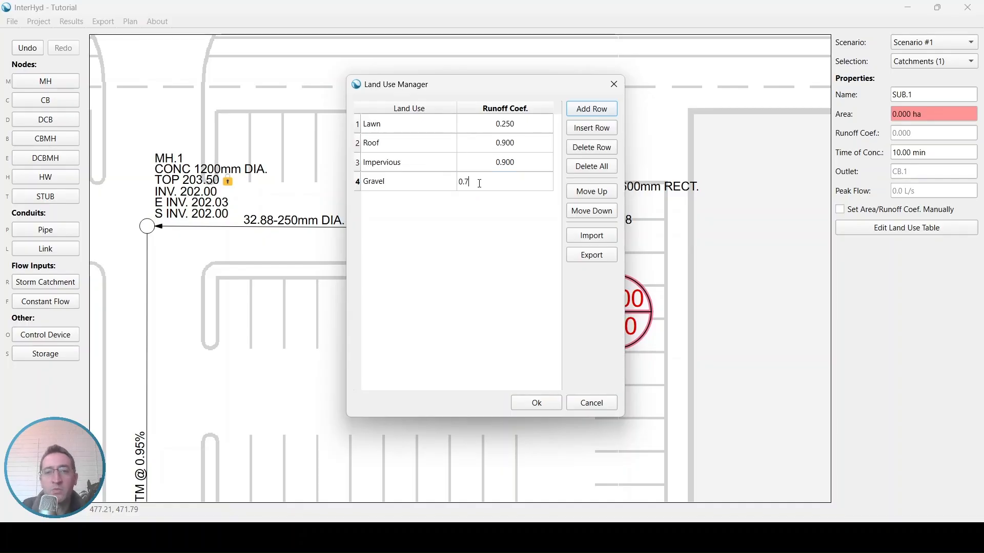
type("7")
key("Return")
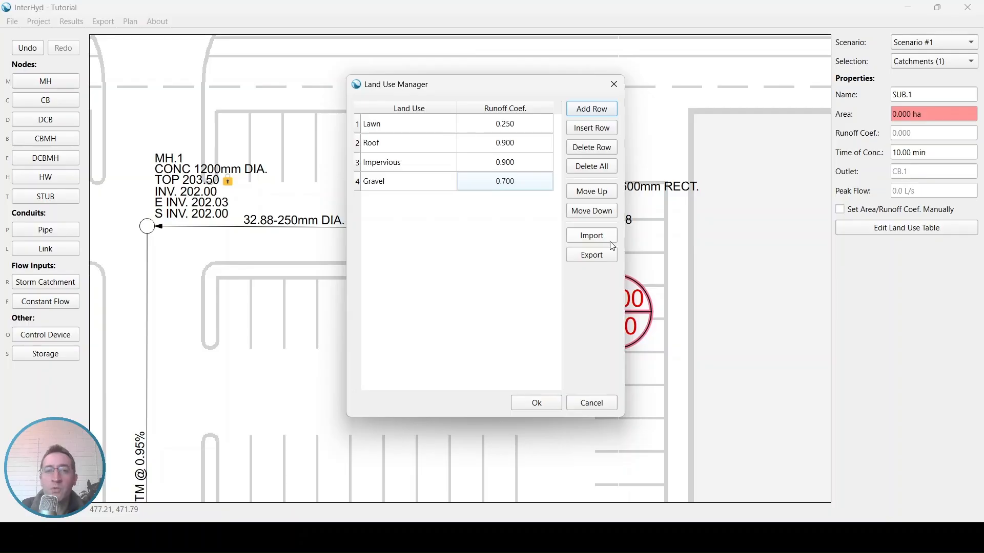
left_click(536, 403)
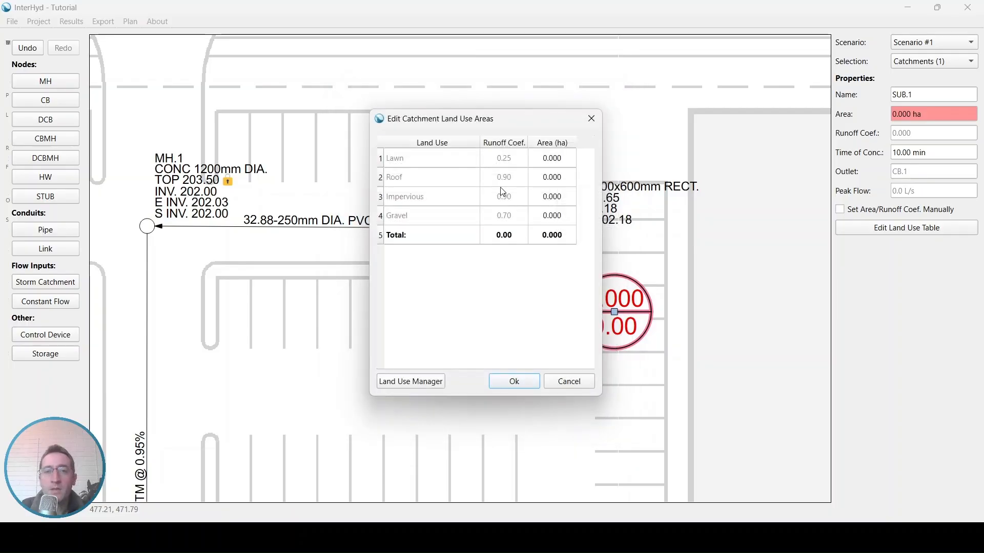
Step: Assign 0.1 ha of Lawn and 0.4 ha of Impervious to the catchment's land use areas and apply them
left_click(402, 222)
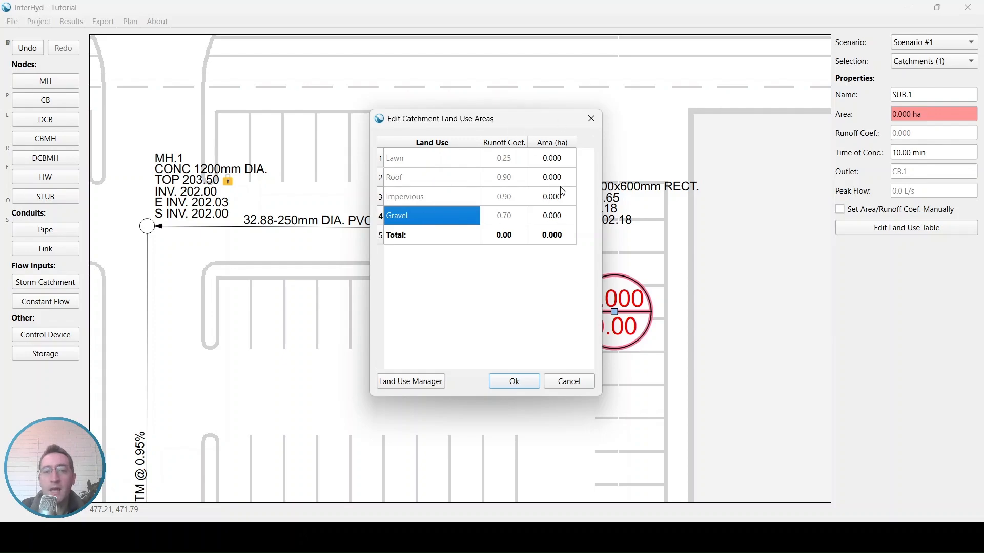
left_click_drag(535, 121, 440, 133)
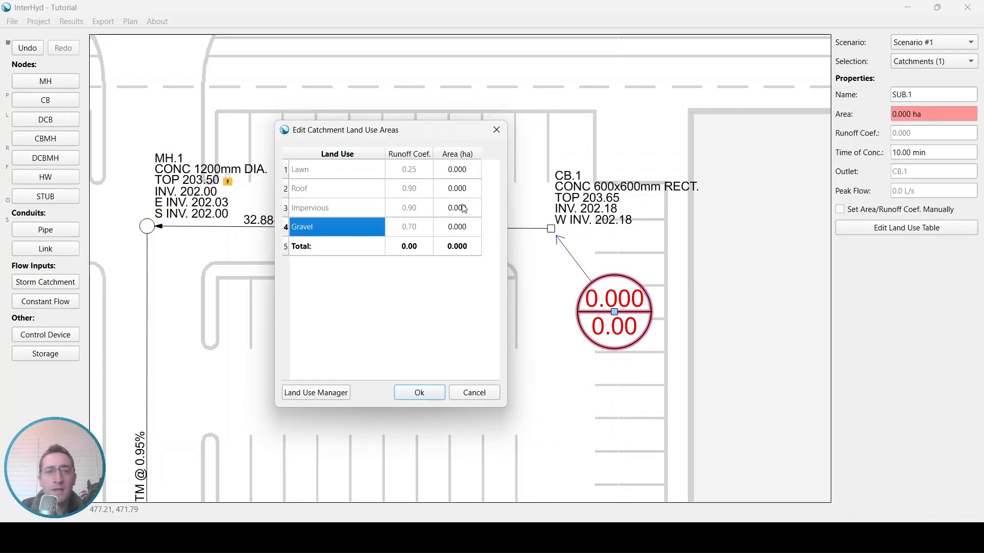
left_click(465, 175)
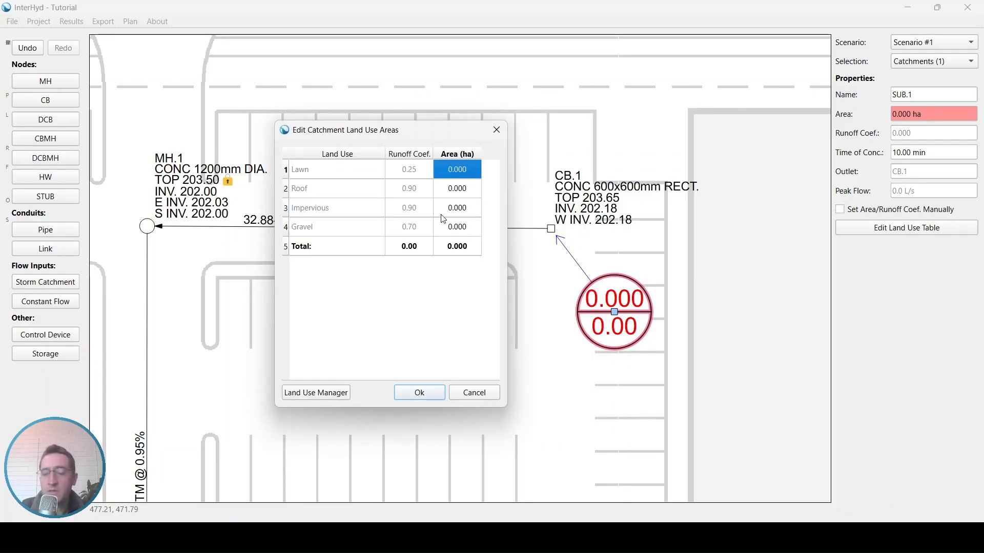
type(".1")
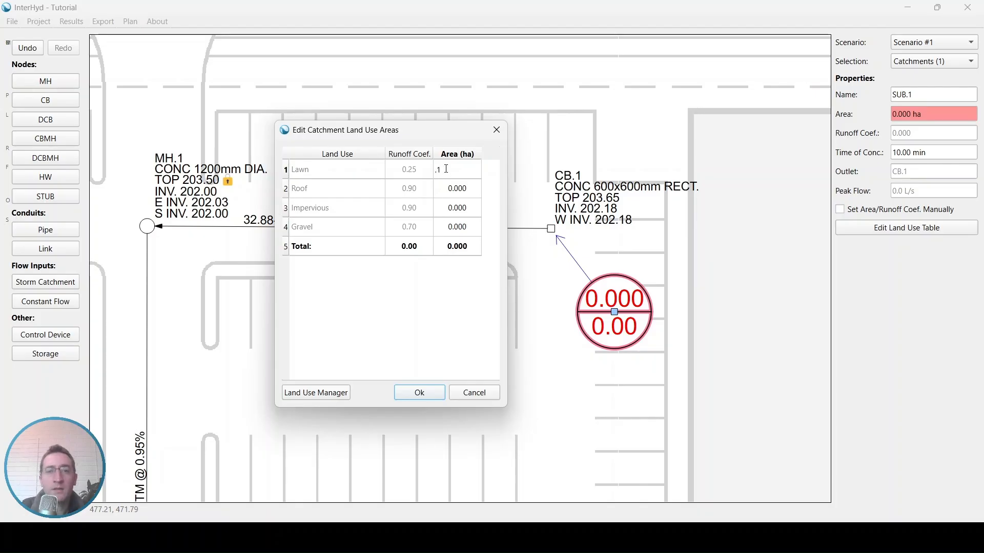
left_click(464, 216)
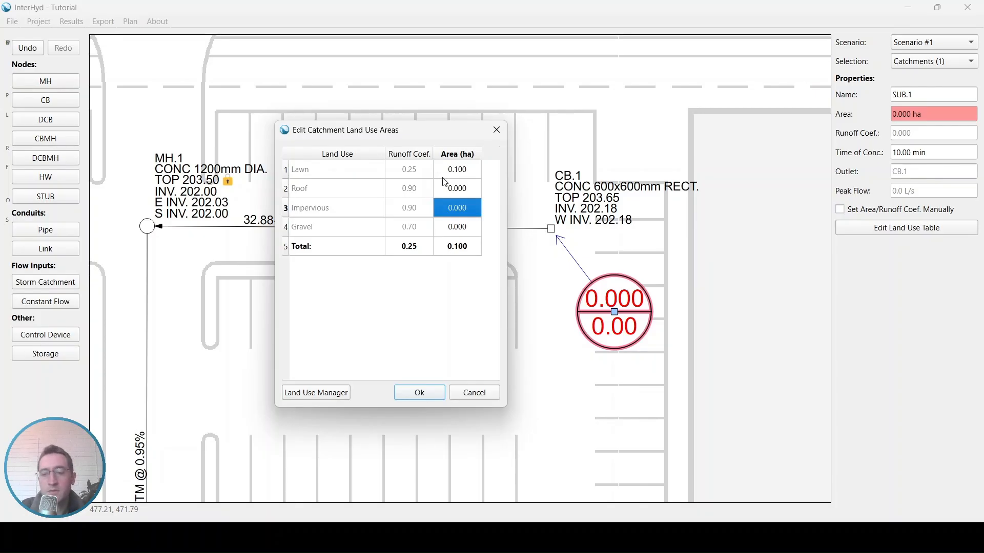
type(".4")
left_click(458, 232)
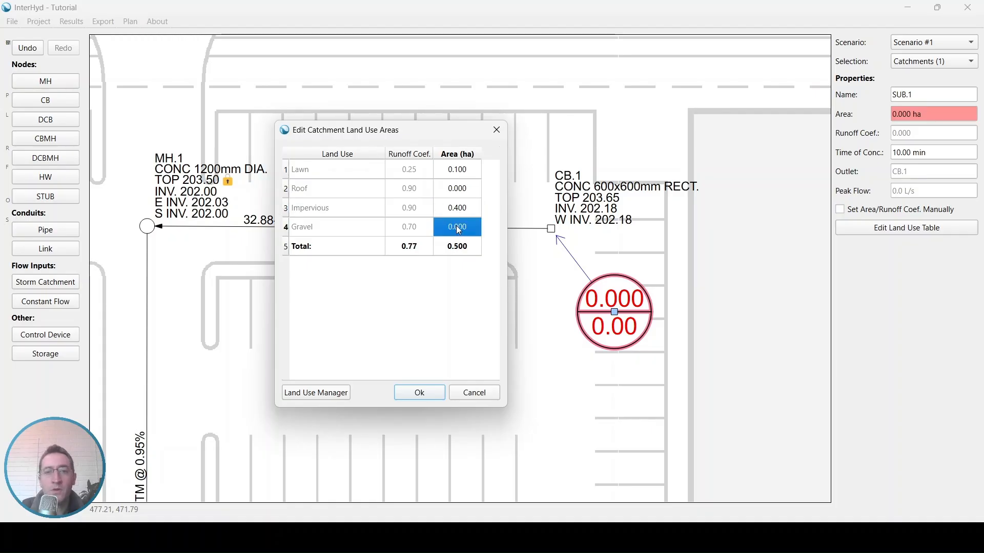
left_click(435, 397)
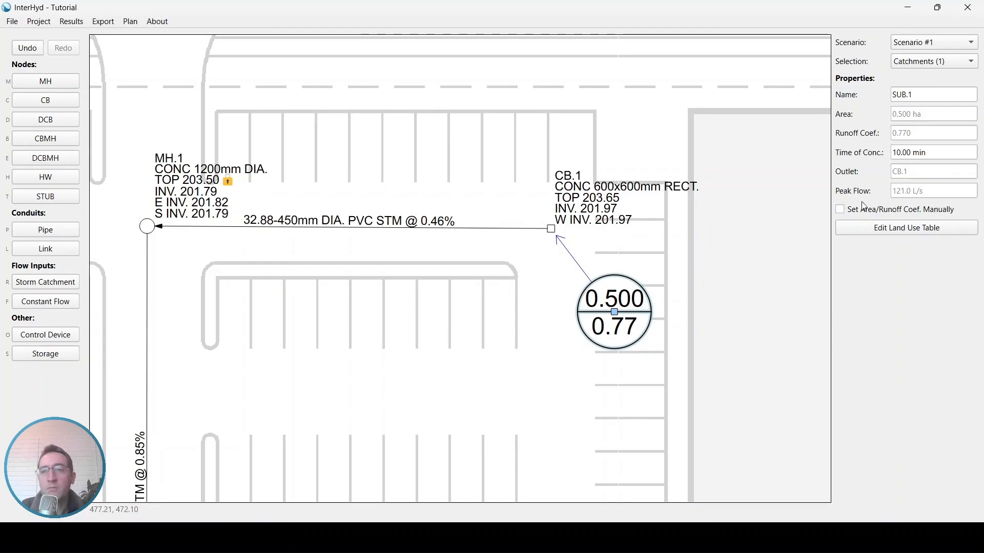
Step: Review the peak flow of the catchment draining to CB.1, and inspect the properties of the CB.2 catchment
left_click_drag(928, 197, 892, 193)
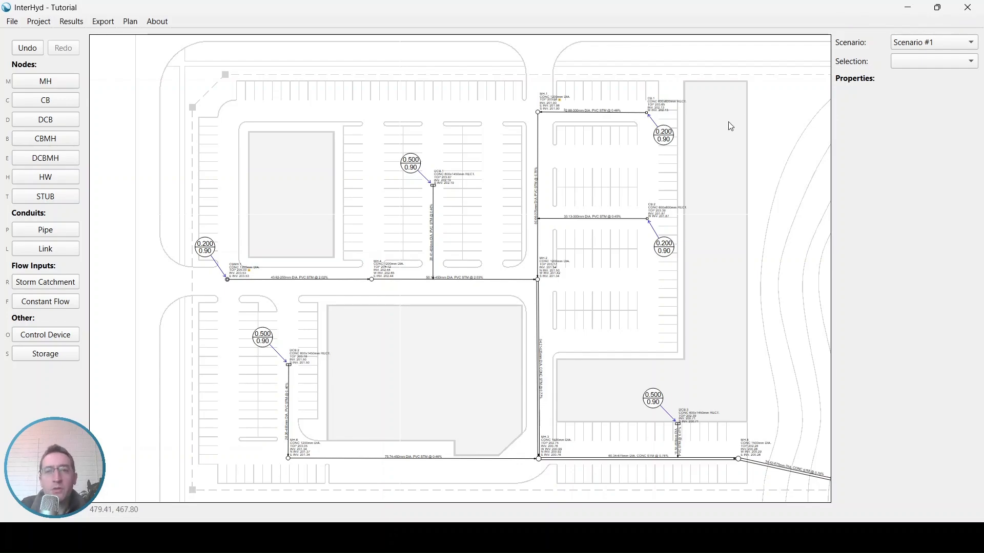
left_click(666, 138)
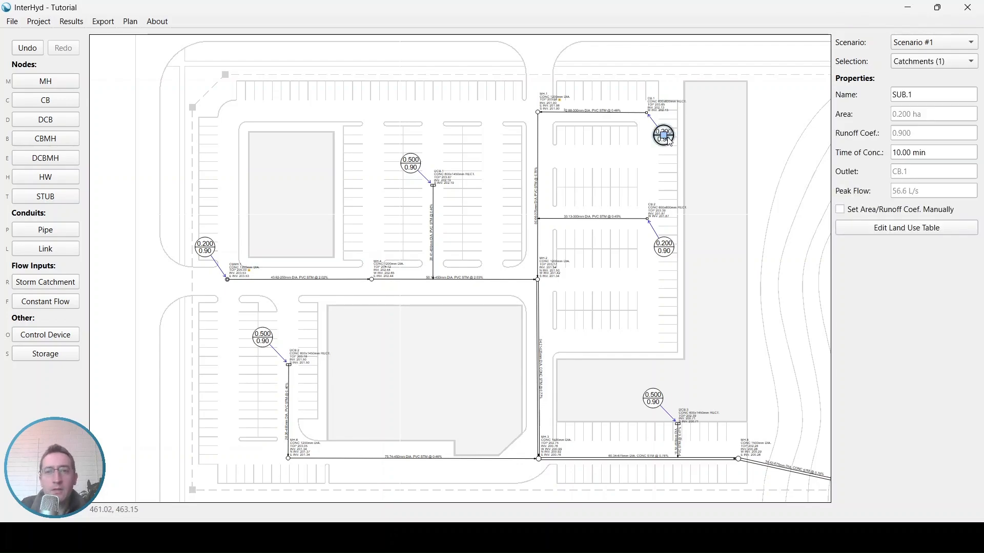
left_click(661, 251)
Step: Examine the flow results of the pipe from MH.3 to MH.8 and the peak flow of the catchment draining to DCB.3
left_click_drag(674, 380, 615, 234)
scroll(591, 325, "up", 4)
left_click_drag(597, 310, 542, 350)
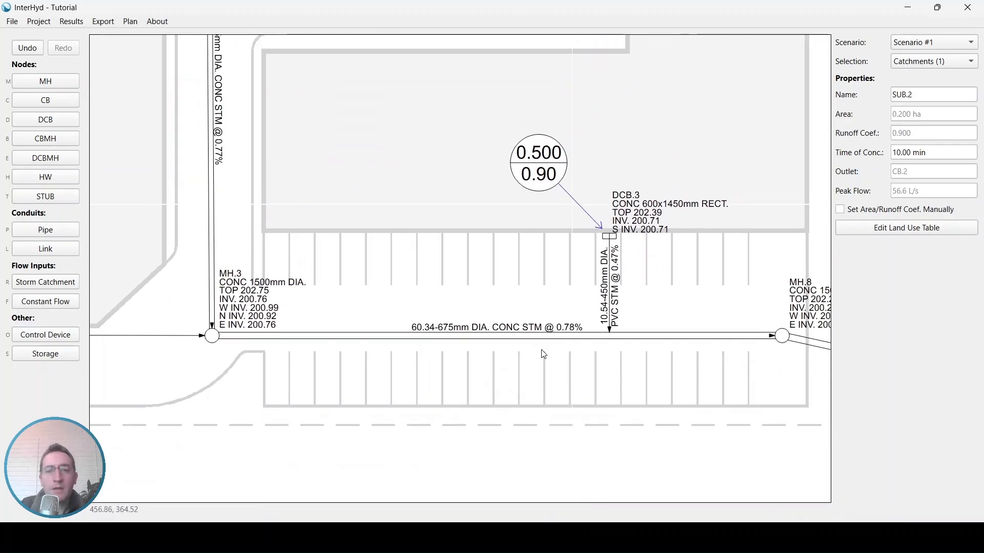
scroll(513, 335, "up", 1)
left_click(485, 354)
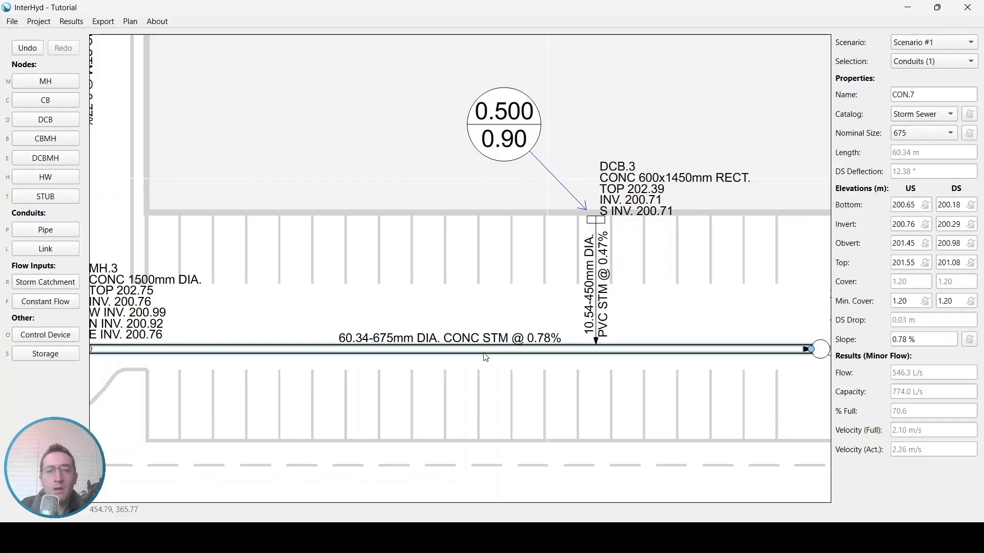
scroll(486, 358, "down", 1)
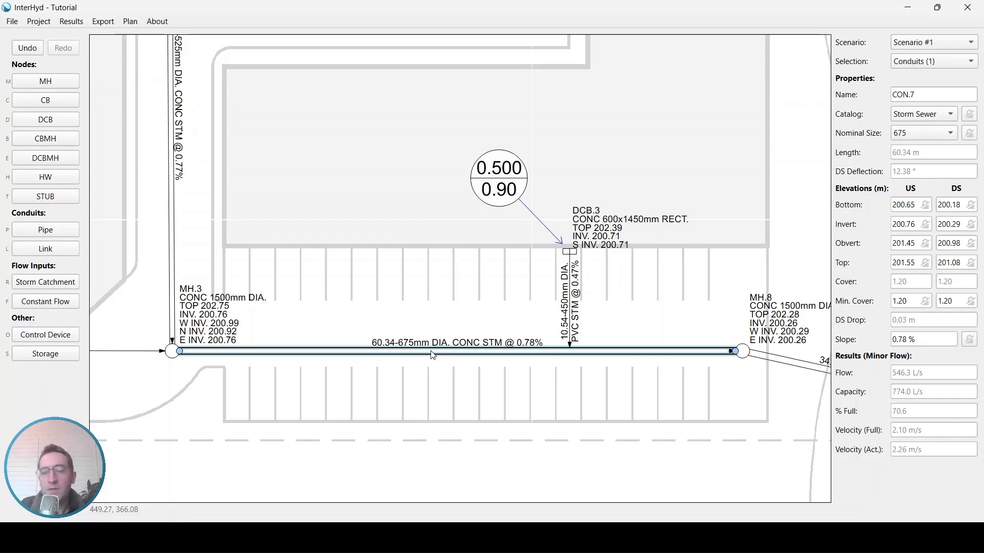
left_click(521, 186)
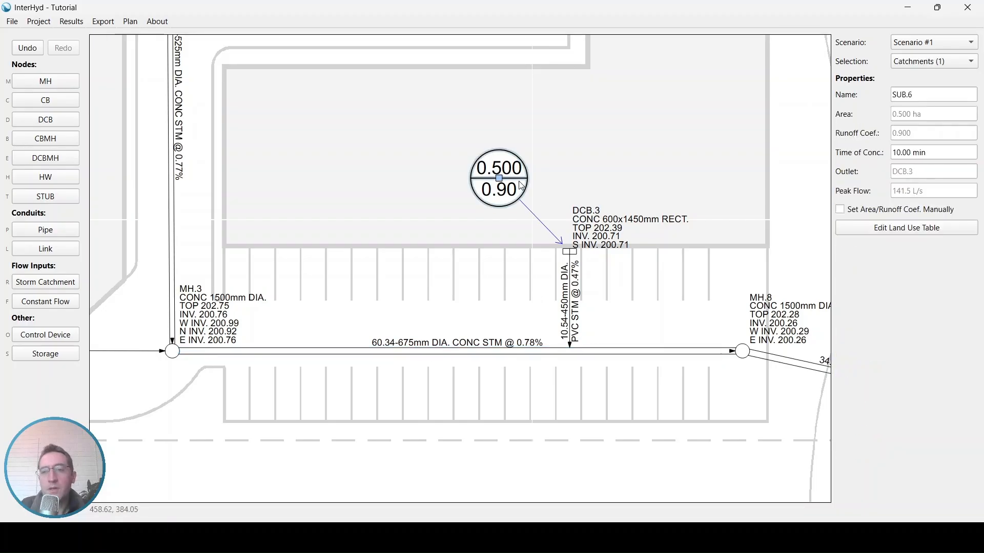
left_click_drag(938, 197, 884, 195)
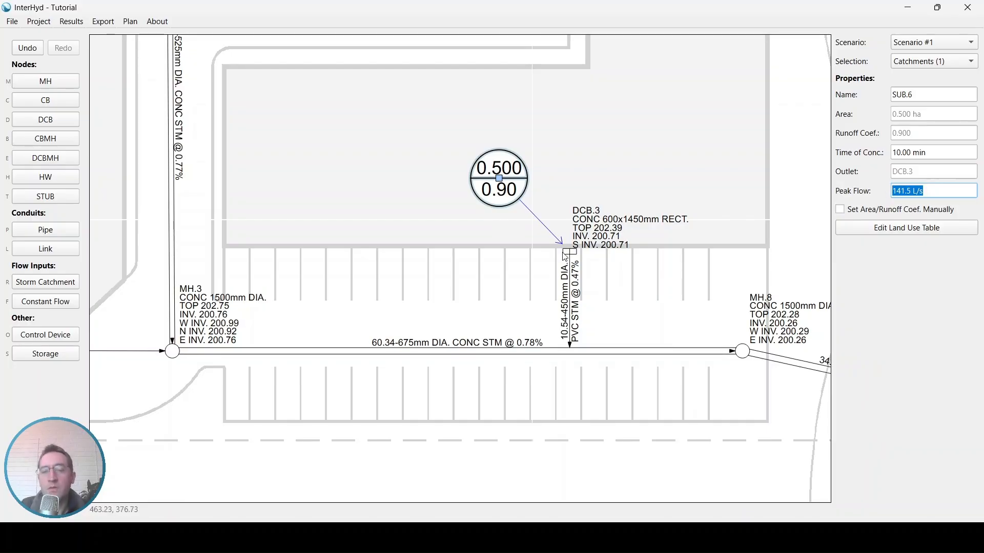
Step: Override the nominal size of the pipe from MH.3 to MH.8 with 600, and deselect the pipe
left_click(540, 352)
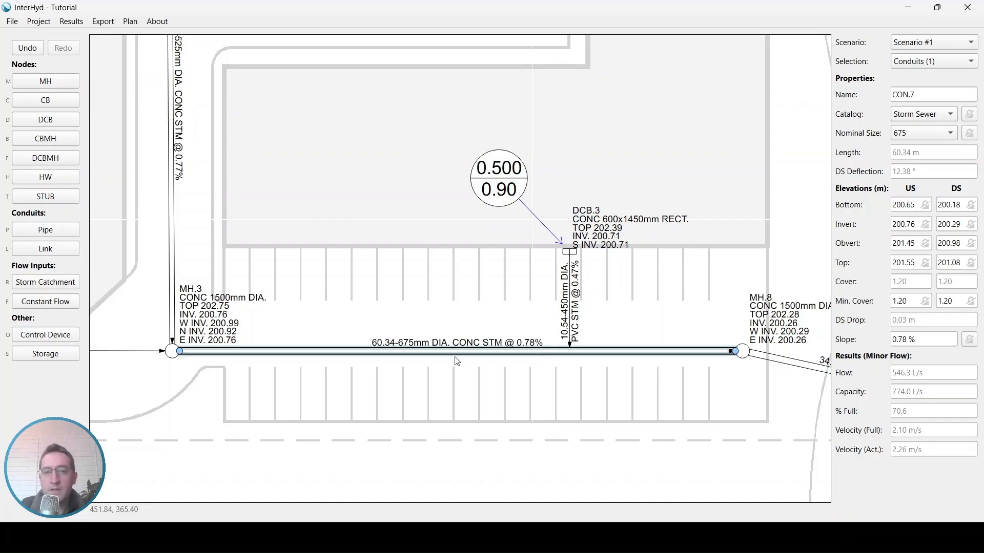
left_click(928, 134)
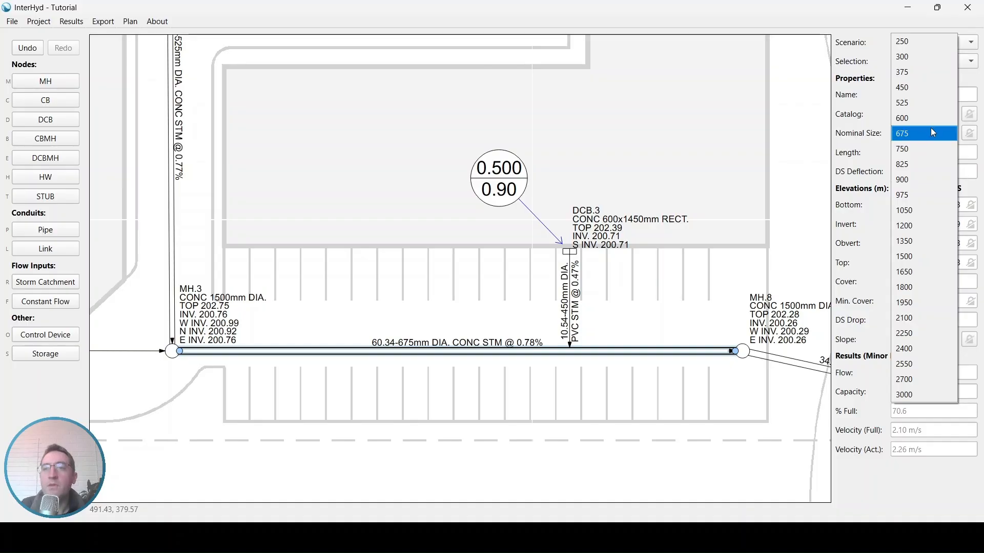
left_click(931, 129)
left_click(938, 134)
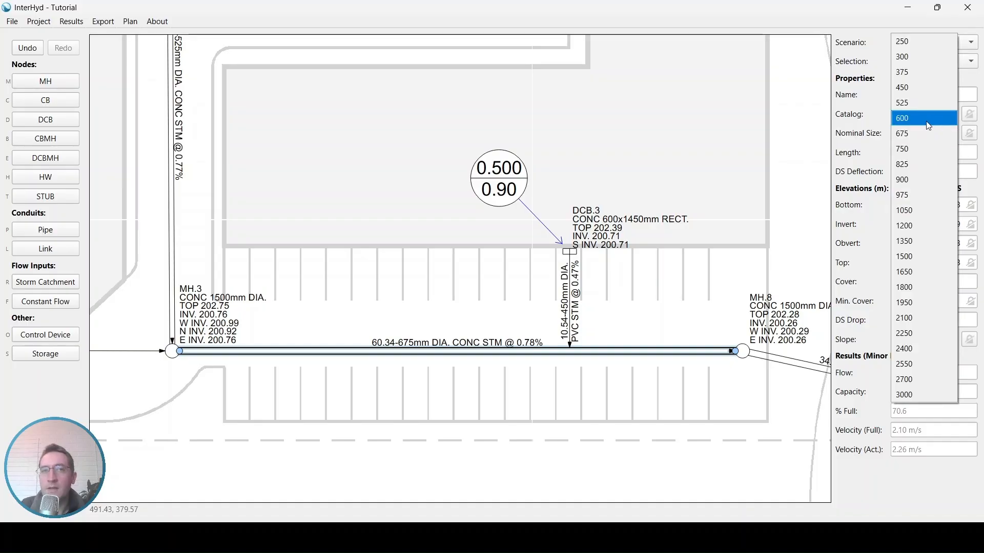
left_click(913, 119)
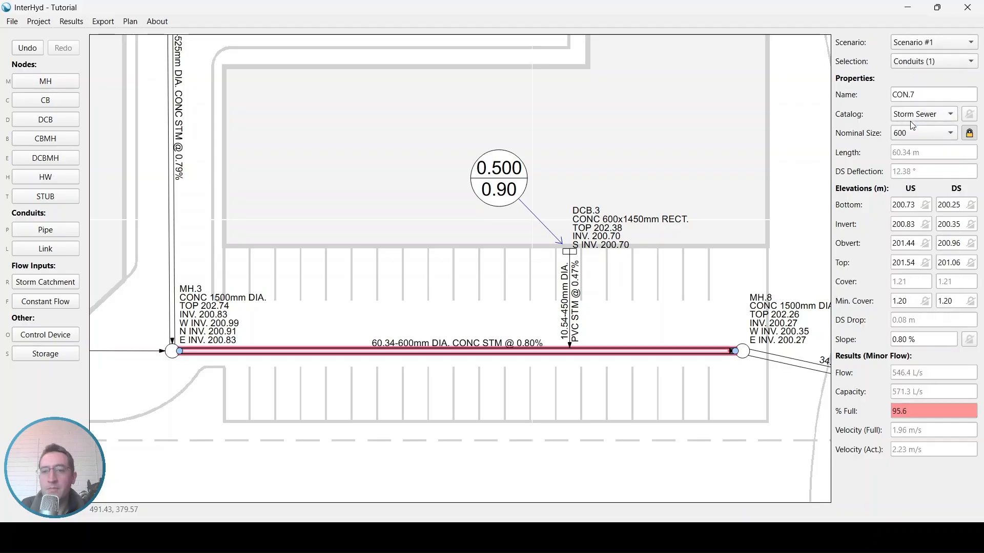
left_click(614, 362)
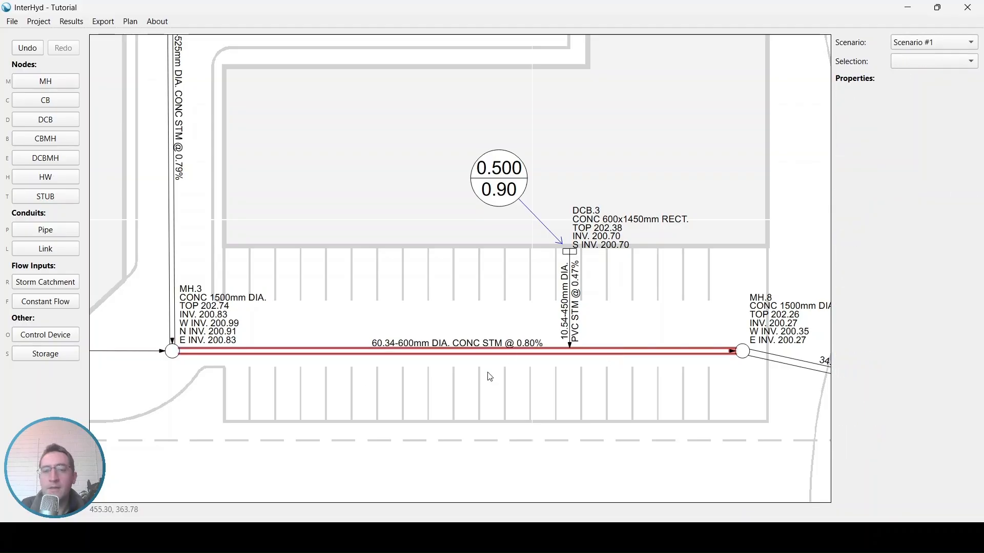
Step: Unlock the nominal size of the pipe from MH.3 to MH.8 to restore its automatic sizing
left_click(504, 352)
left_click(501, 357)
left_click(501, 354)
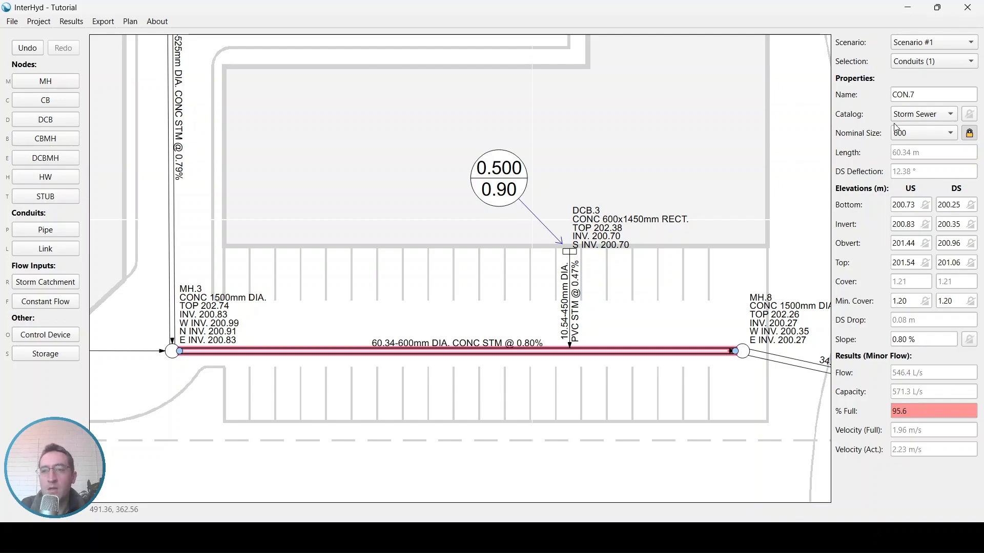
left_click(970, 135)
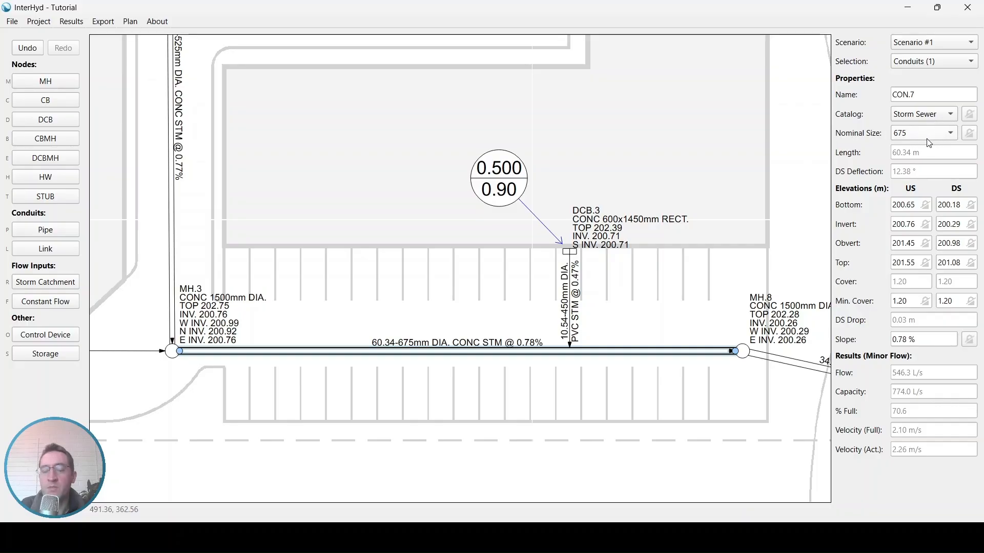
Step: Display the profile view of the storm sewer run from CBMH.1 downstream to HW.1
scroll(528, 216, "down", 3)
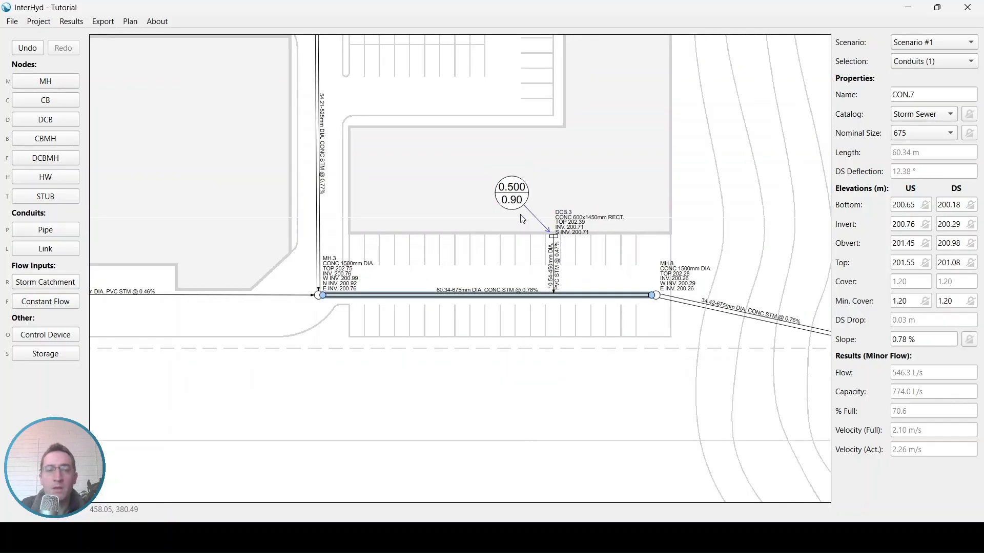
scroll(523, 219, "down", 3)
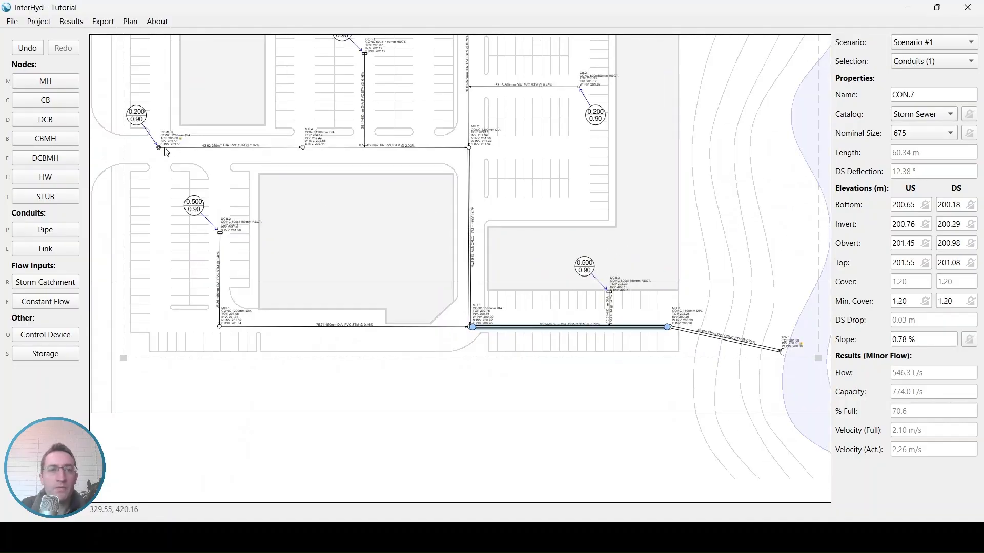
left_click(165, 148)
left_click(130, 21)
left_click(147, 68)
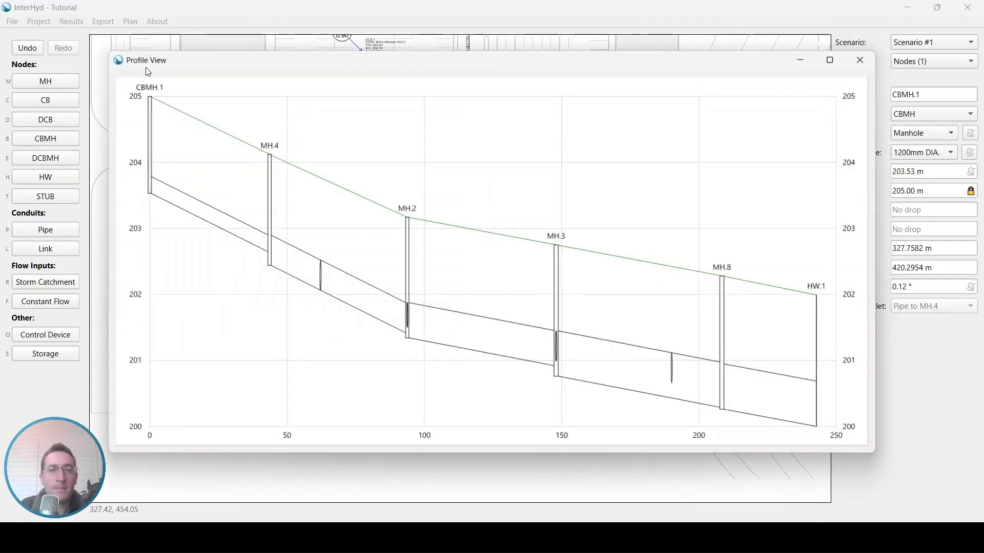